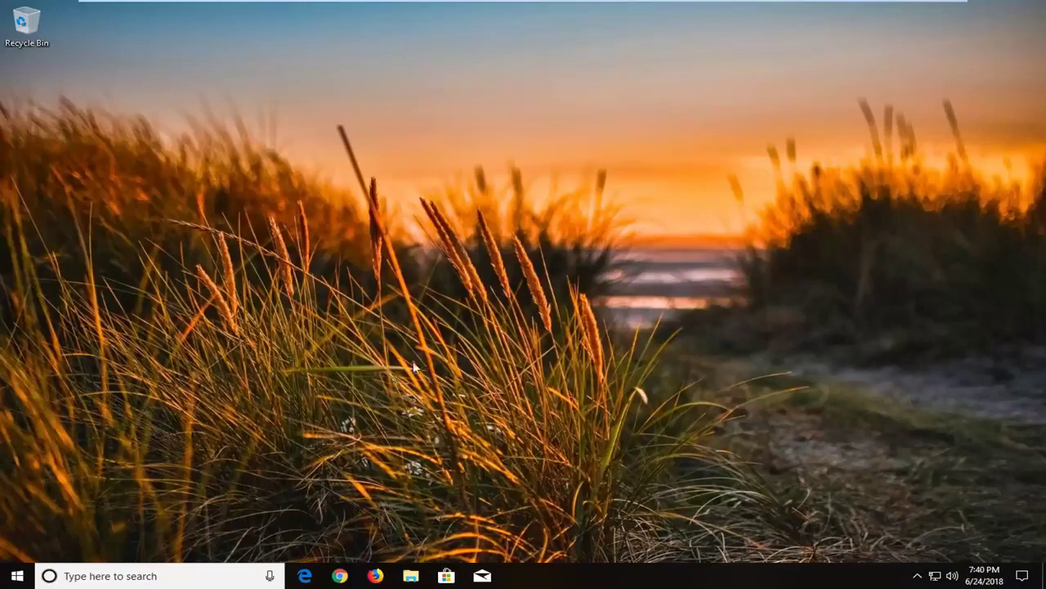
# Step: Search Windows for "troubleshoot" and open the Troubleshoot system settings page
pyautogui.click(18, 581)
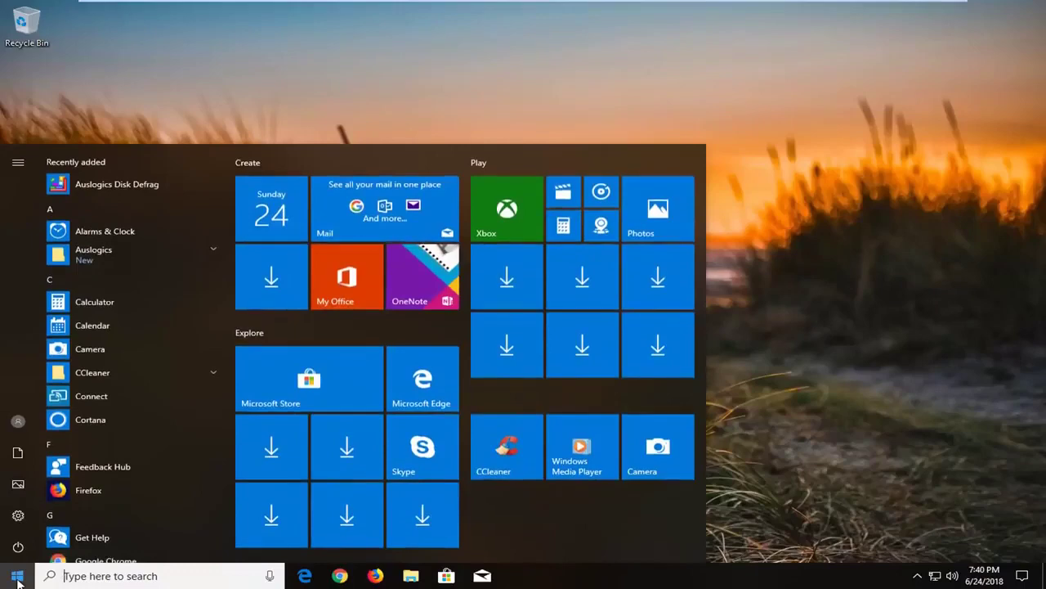
pyautogui.write('t')
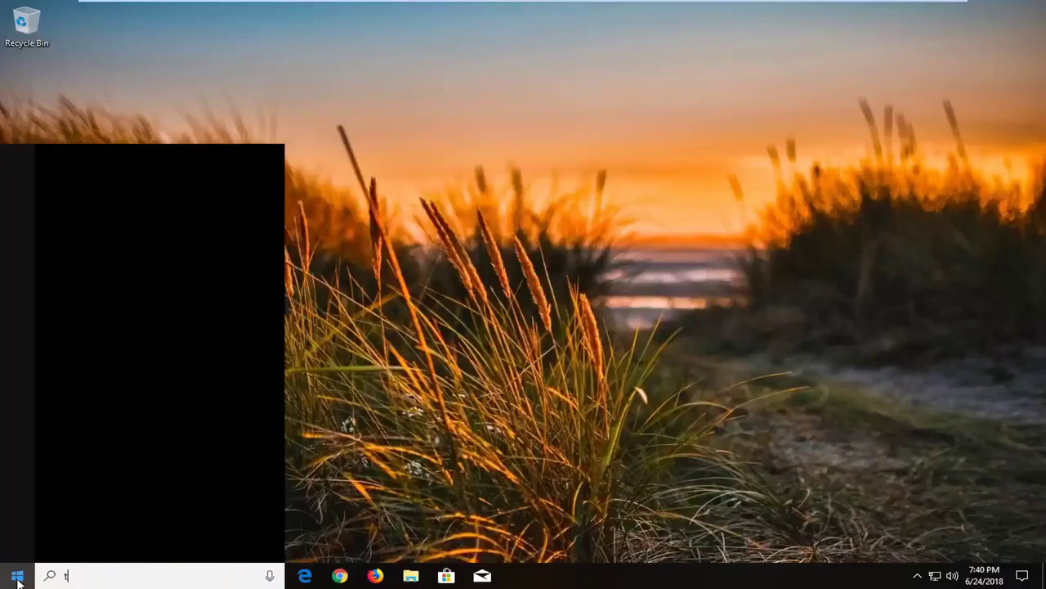
pyautogui.write('roubleshoot')
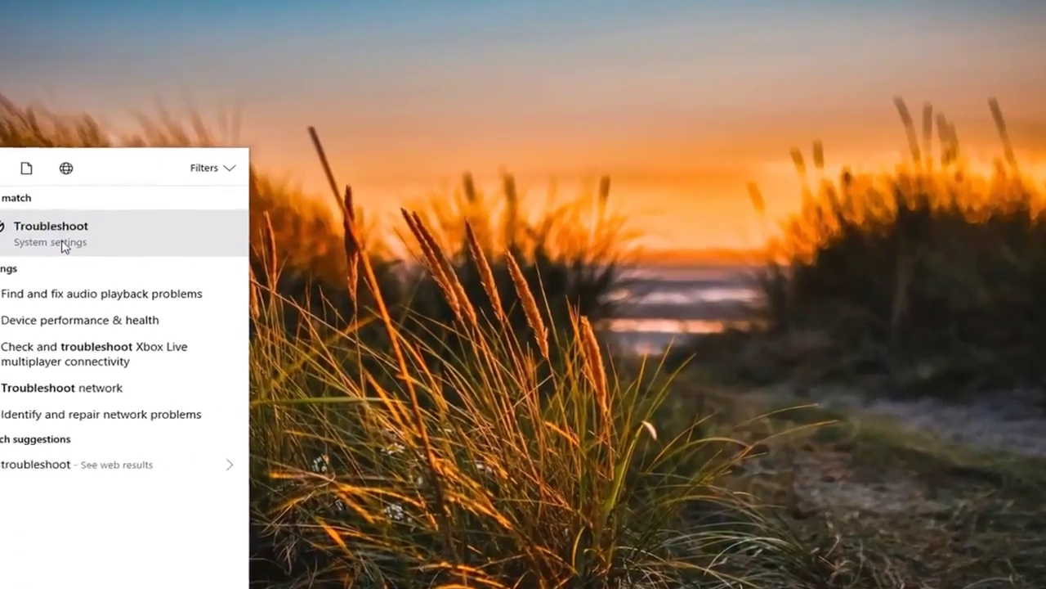
pyautogui.click(111, 229)
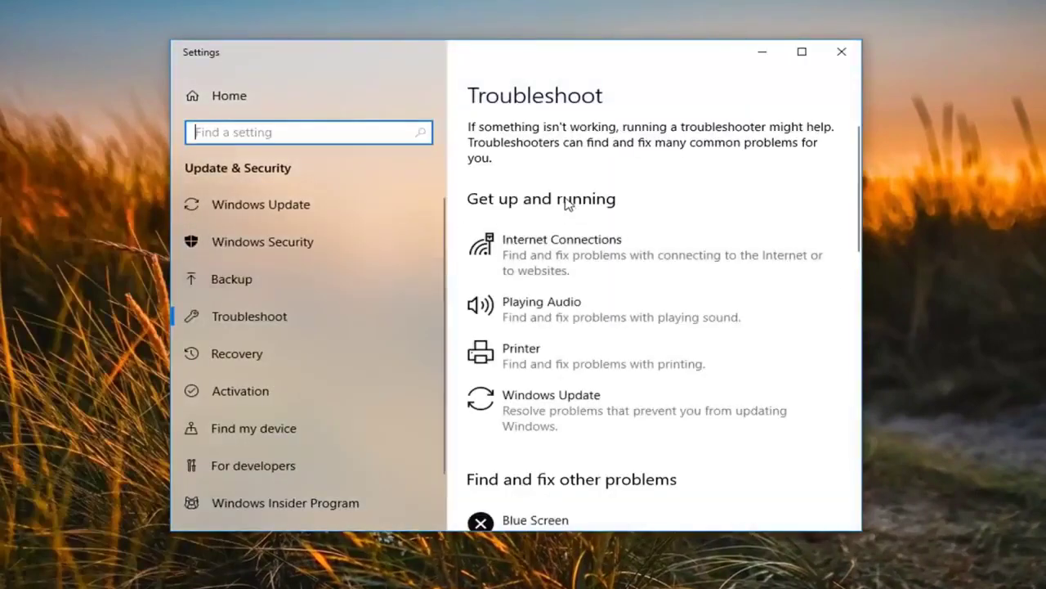
# Step: Run the Hardware and Devices troubleshooter from the other problems section
pyautogui.scroll(-3, 588, 227)
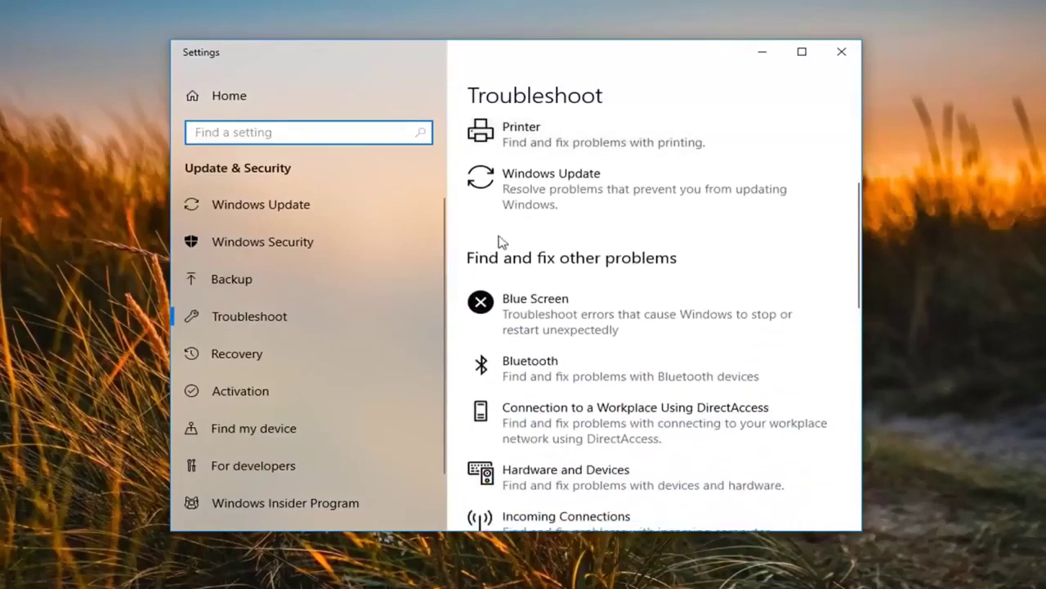
pyautogui.scroll(-2, 545, 260)
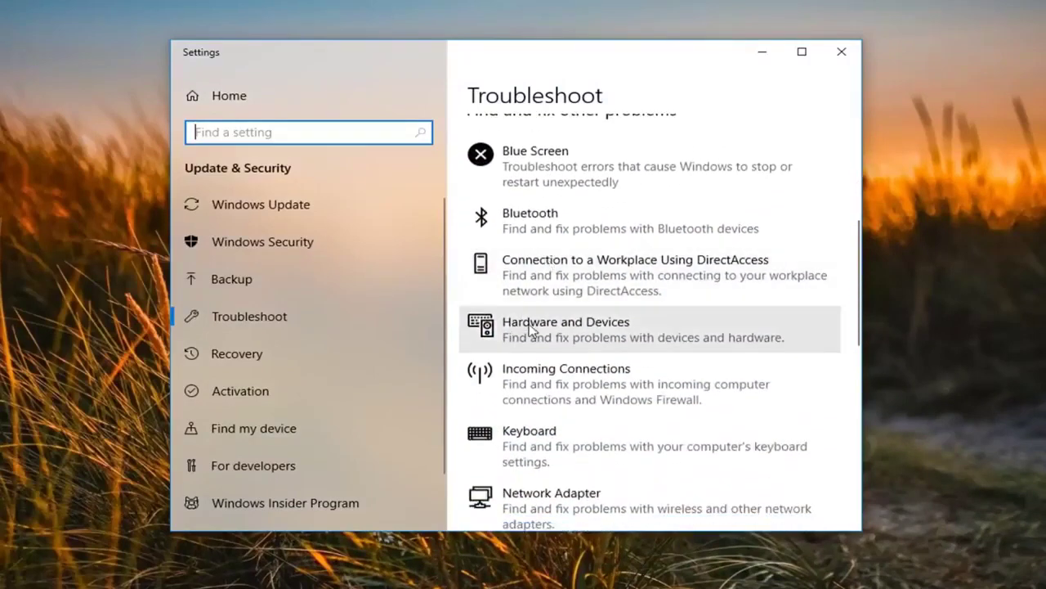
pyautogui.click(754, 342)
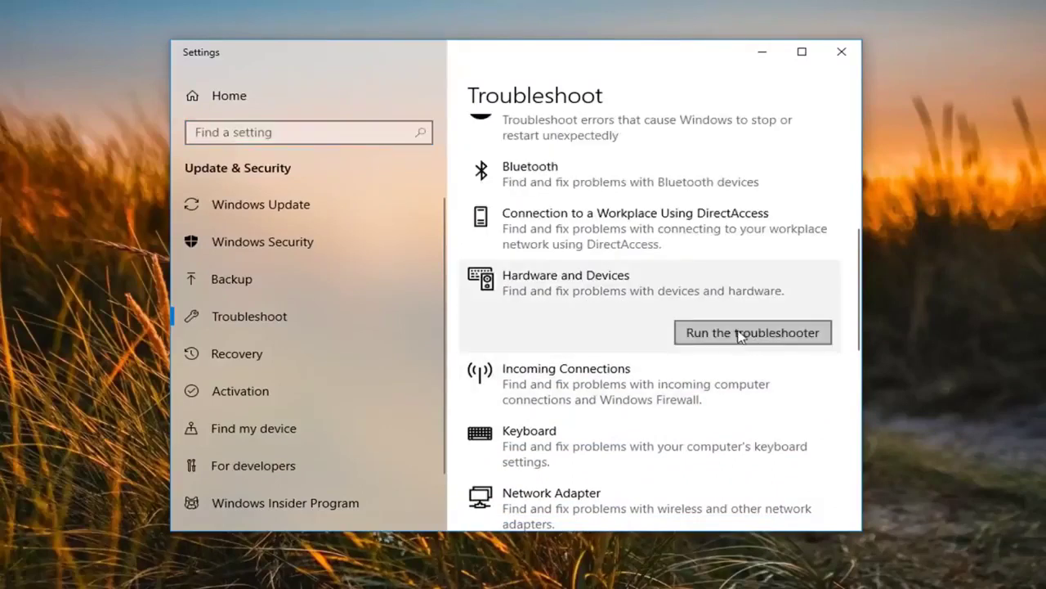
pyautogui.click(740, 333)
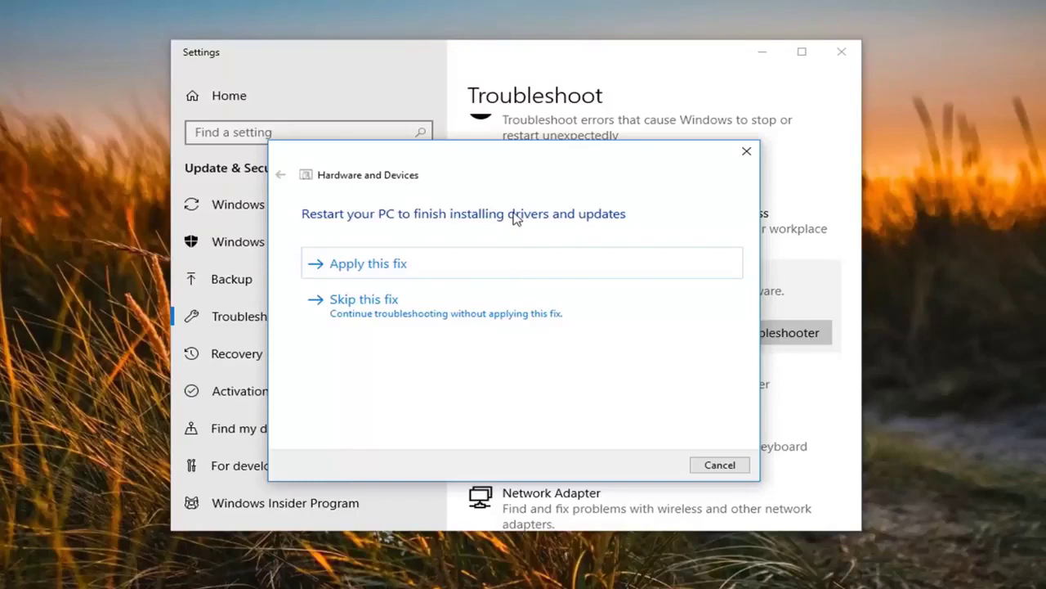
# Step: Apply the suggested fix for finishing driver and update installation, complete the troubleshooter, and close it along with Settings
pyautogui.click(370, 265)
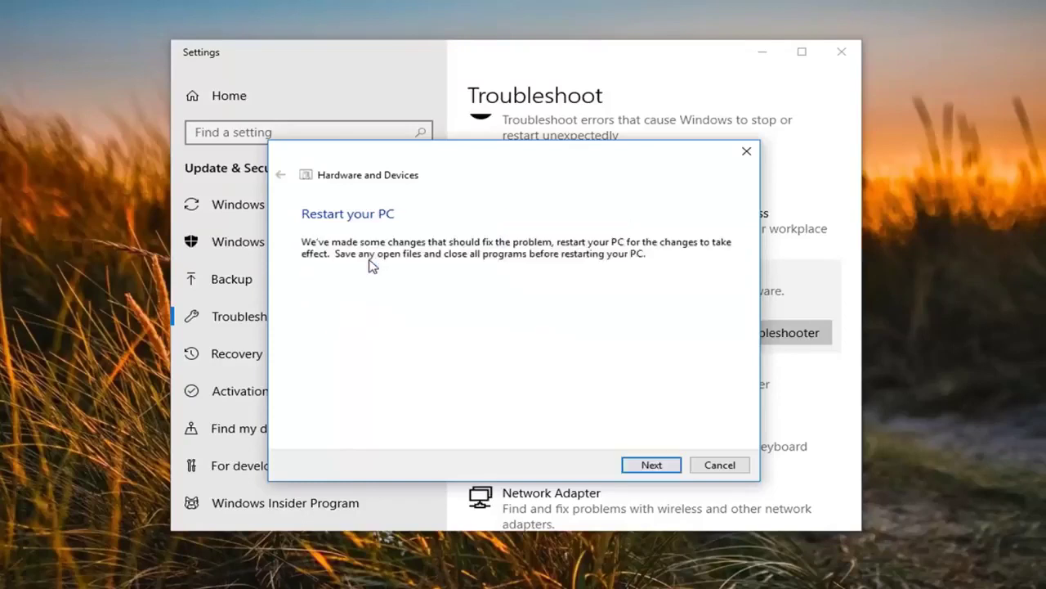
pyautogui.click(658, 466)
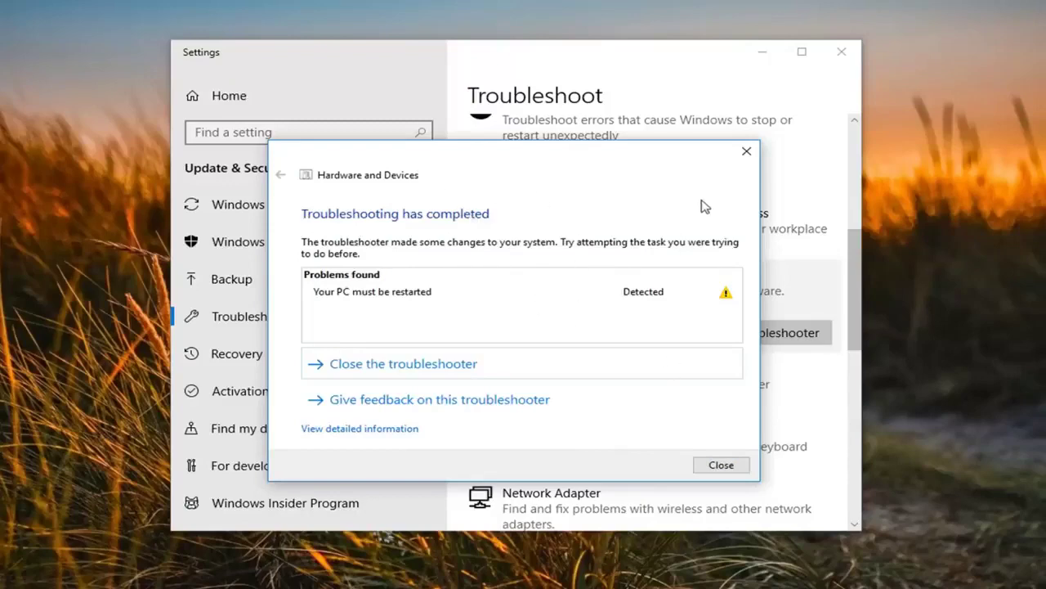
pyautogui.click(747, 151)
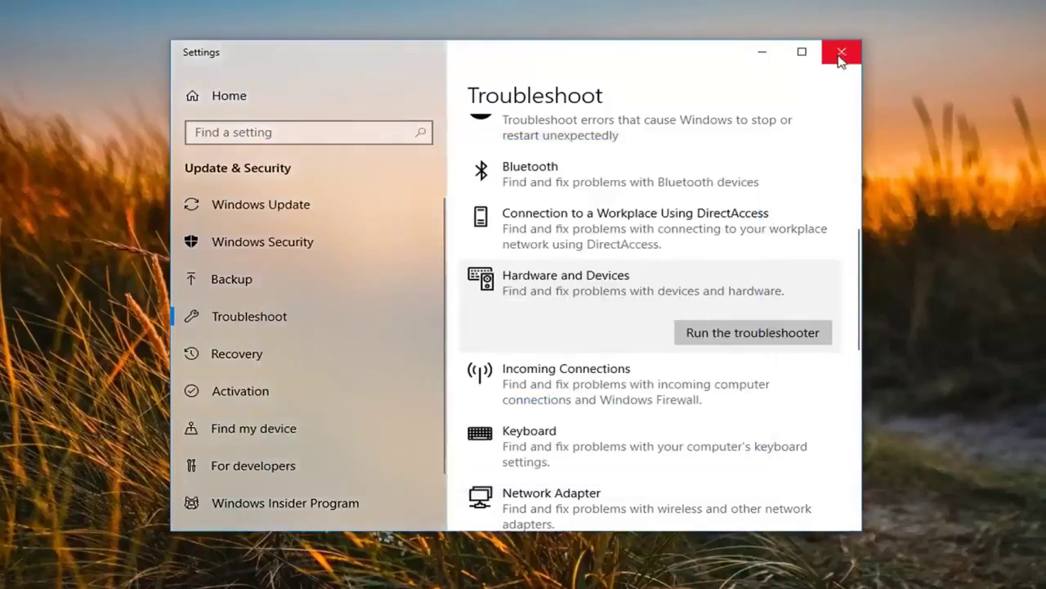
pyautogui.click(842, 51)
# Step: Search Windows for "device manager" and open Device Manager
pyautogui.click(10, 579)
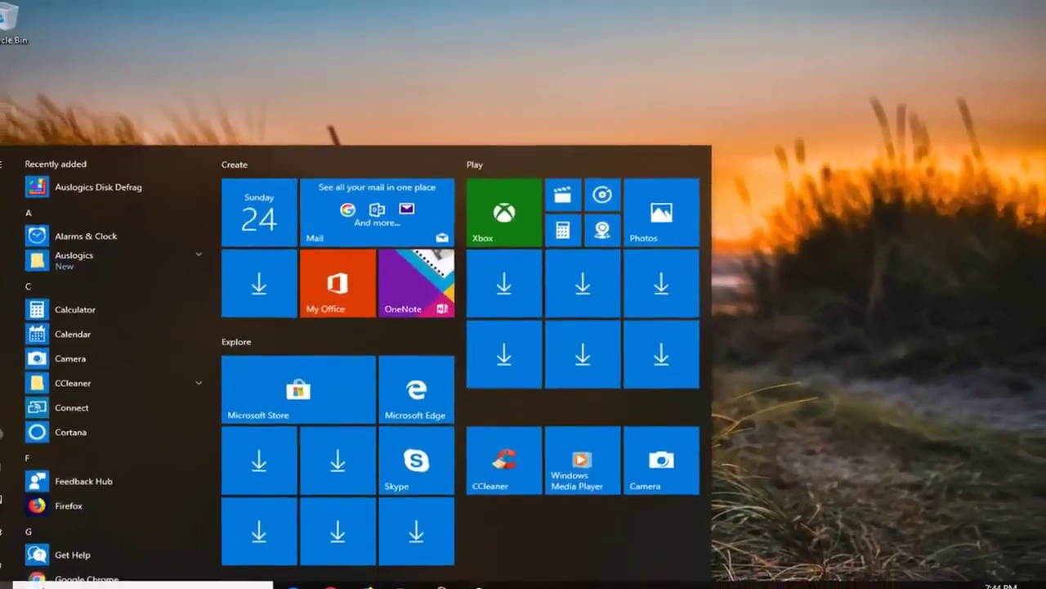
pyautogui.write('device manager')
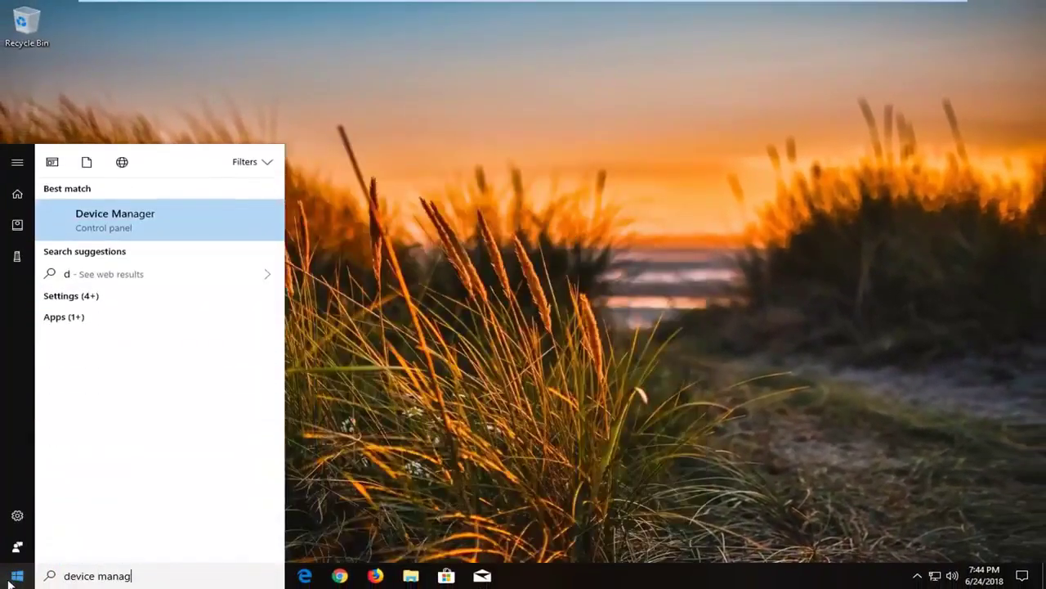
pyautogui.click(142, 221)
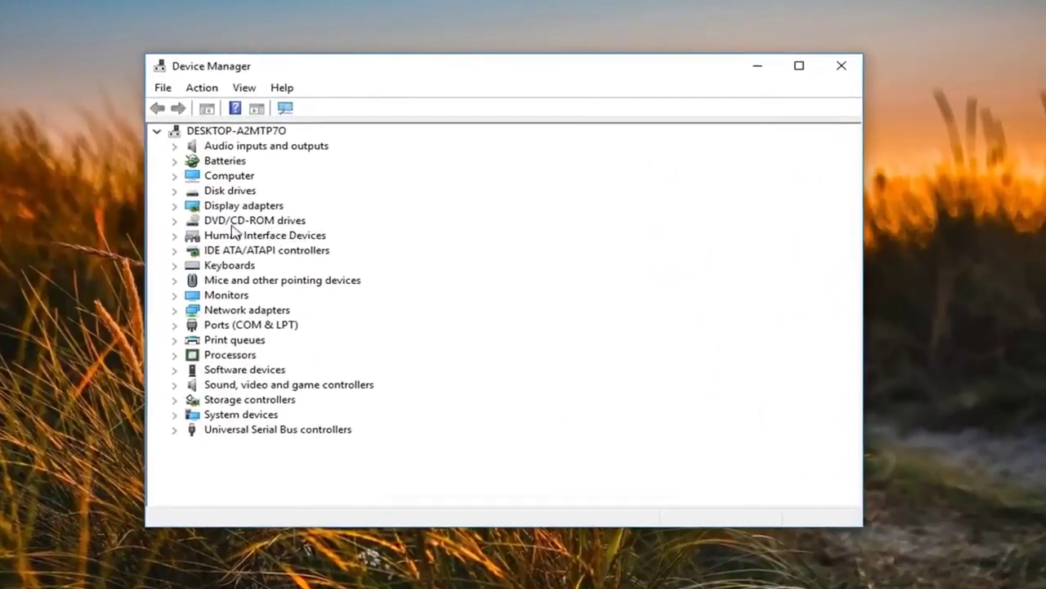
# Step: Search automatically for updated driver software for the NECVMWar VMware SATA CD01 drive under DVD/CD-ROM drives, and close the wizard
pyautogui.click(175, 221)
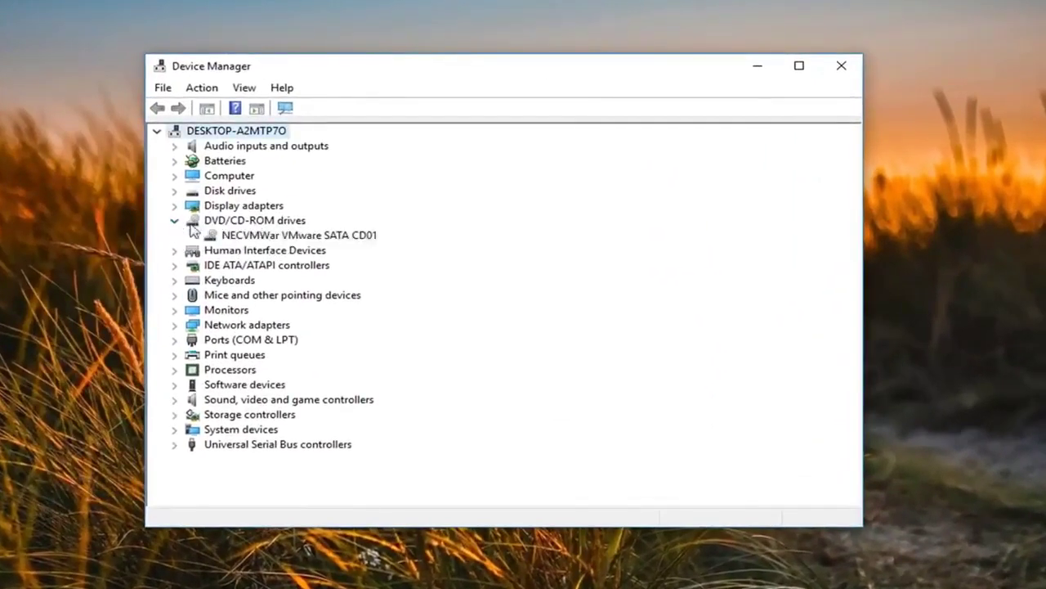
pyautogui.rightClick(224, 236)
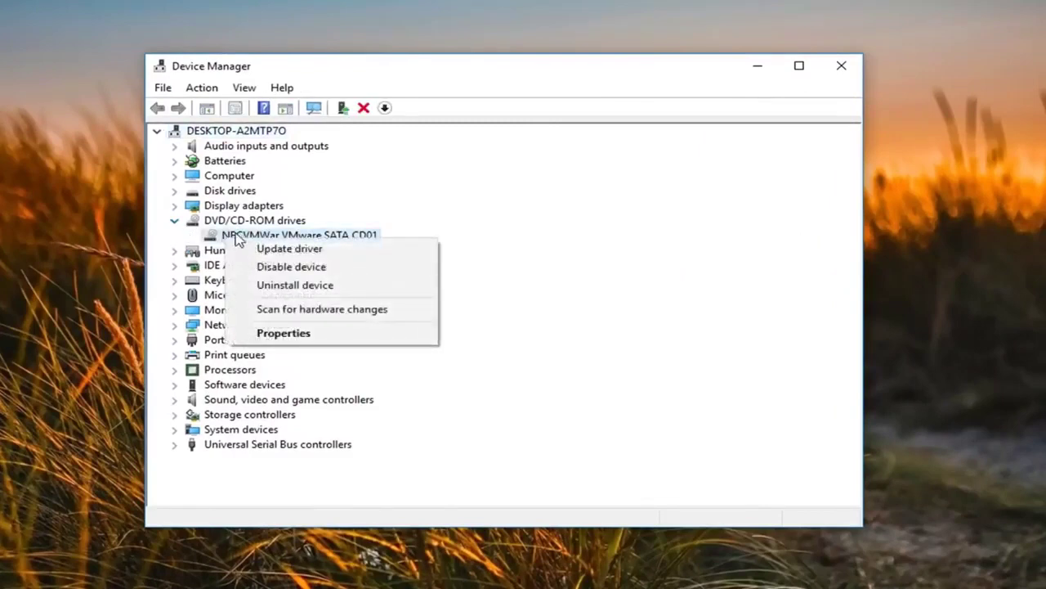
pyautogui.click(279, 248)
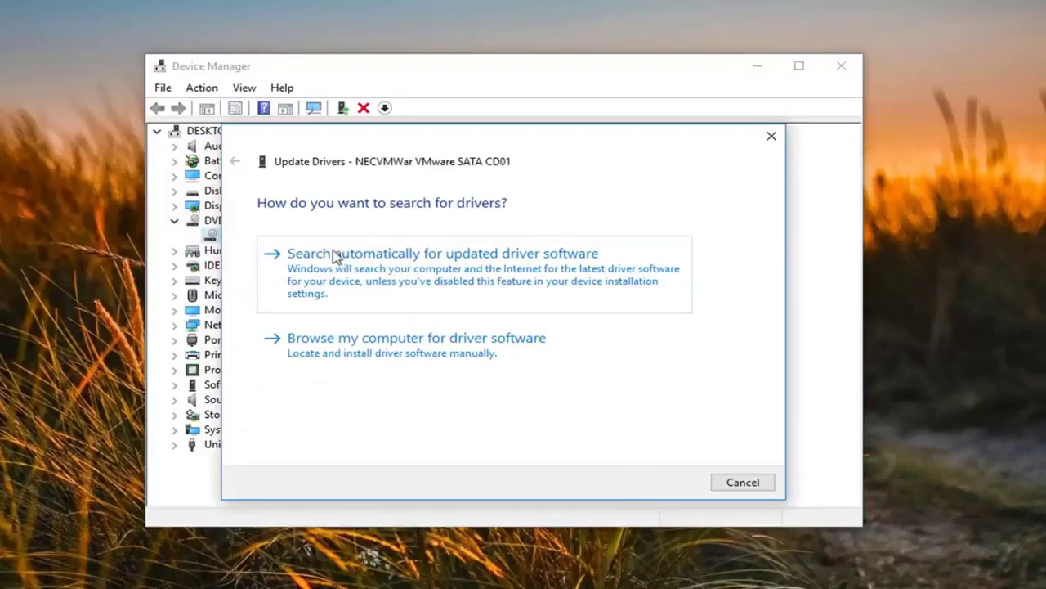
pyautogui.click(445, 280)
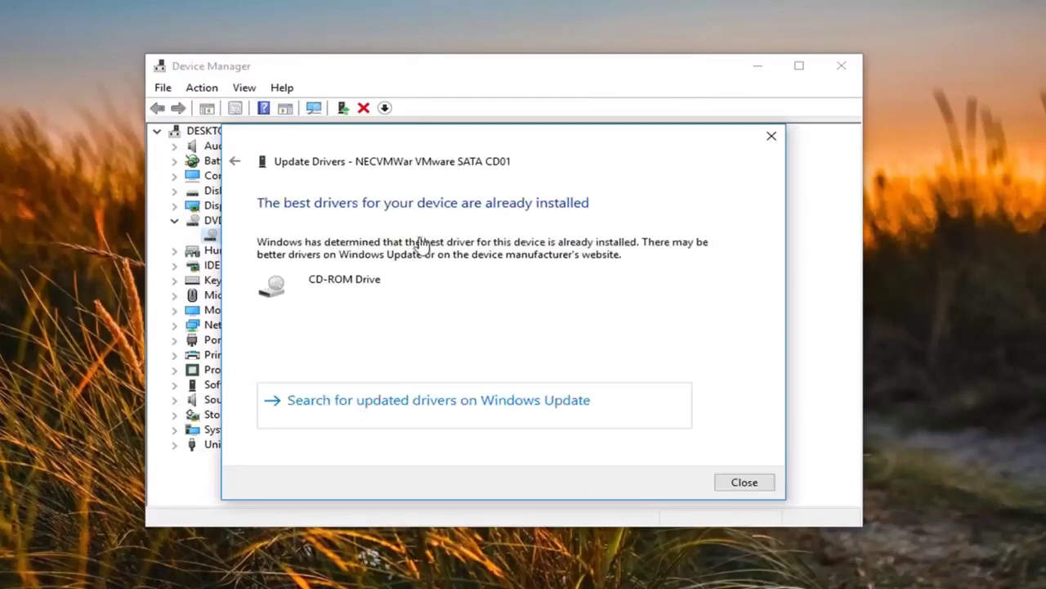
pyautogui.click(733, 484)
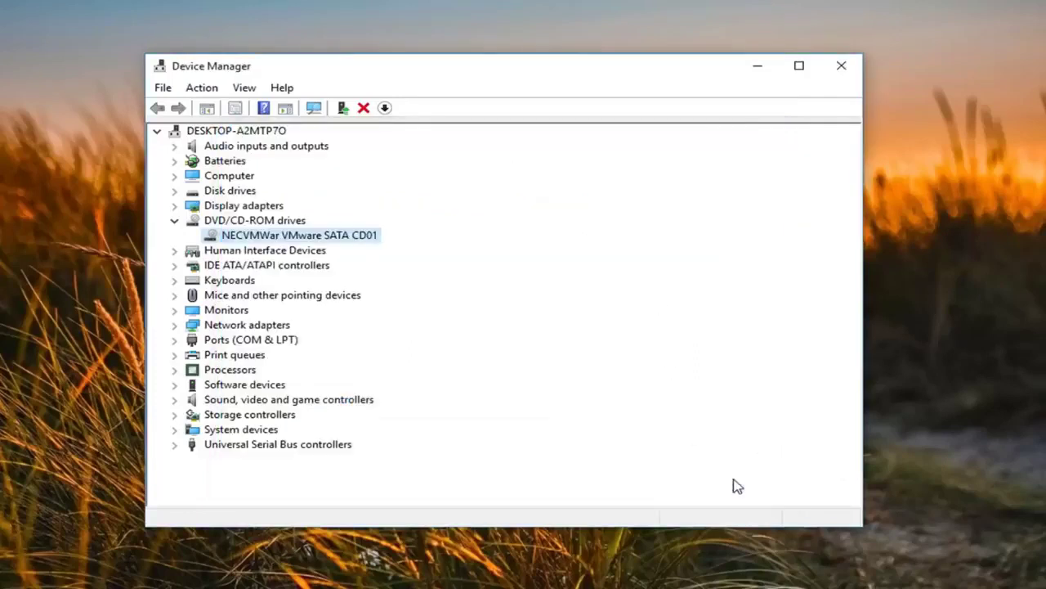
# Step: Uninstall the Standard SATA AHCI Controller under IDE ATA/ATAPI controllers and close Device Manager
pyautogui.click(262, 267)
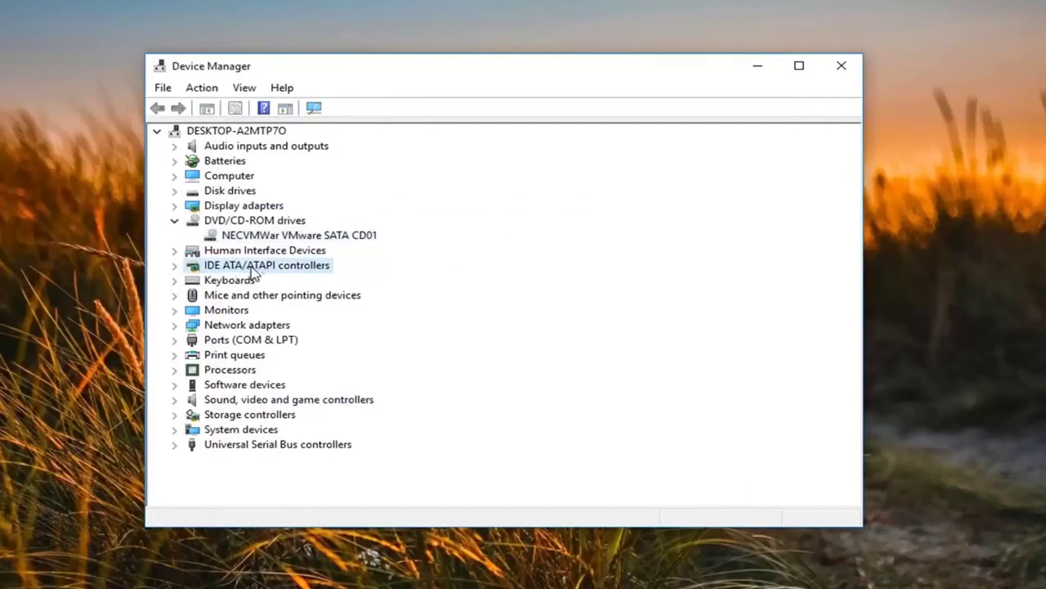
pyautogui.click(175, 265)
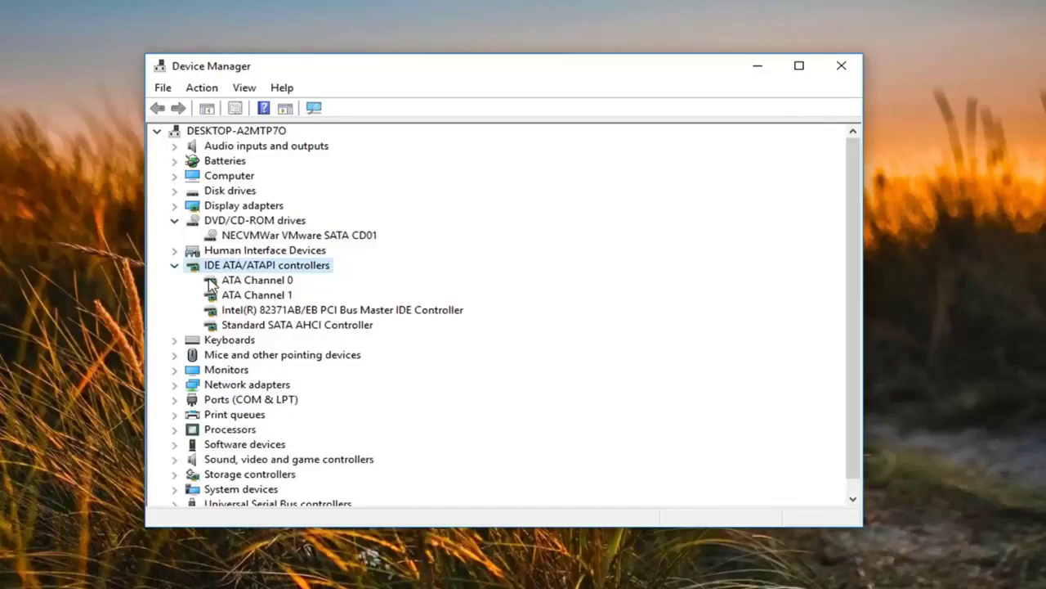
pyautogui.click(244, 326)
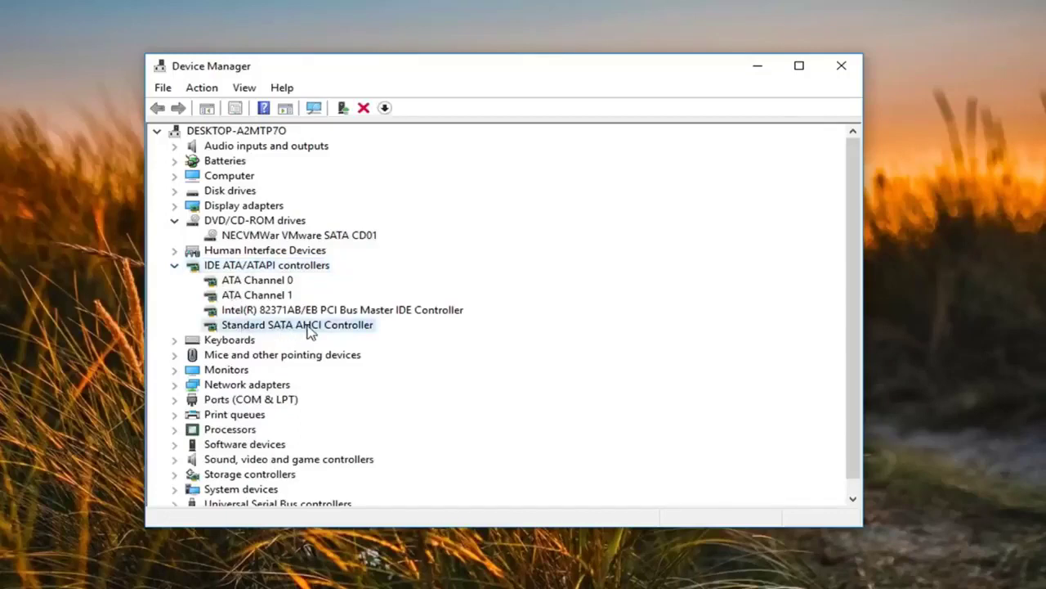
pyautogui.rightClick(299, 329)
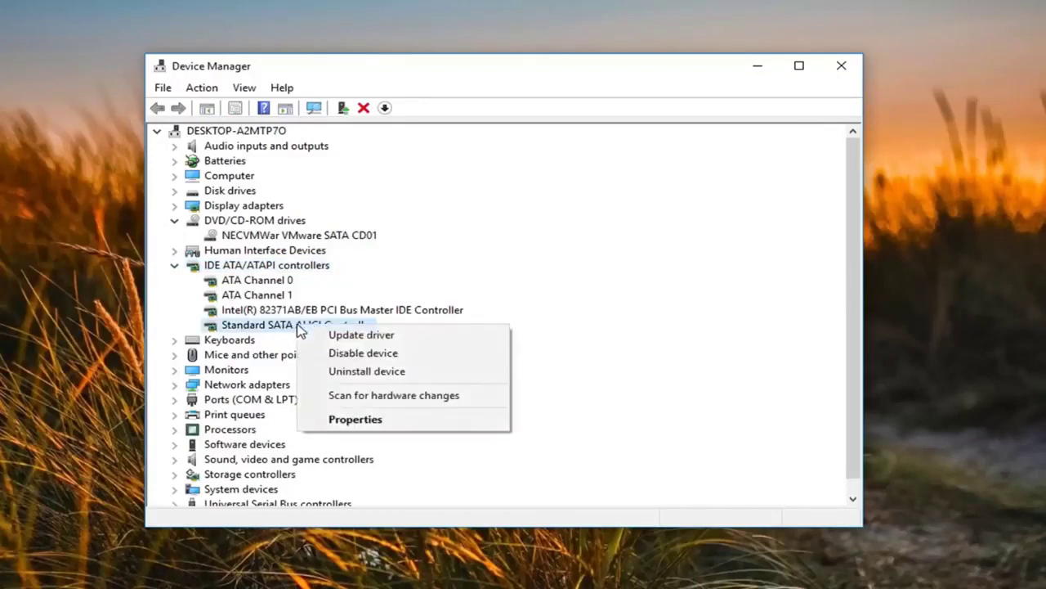
pyautogui.click(358, 372)
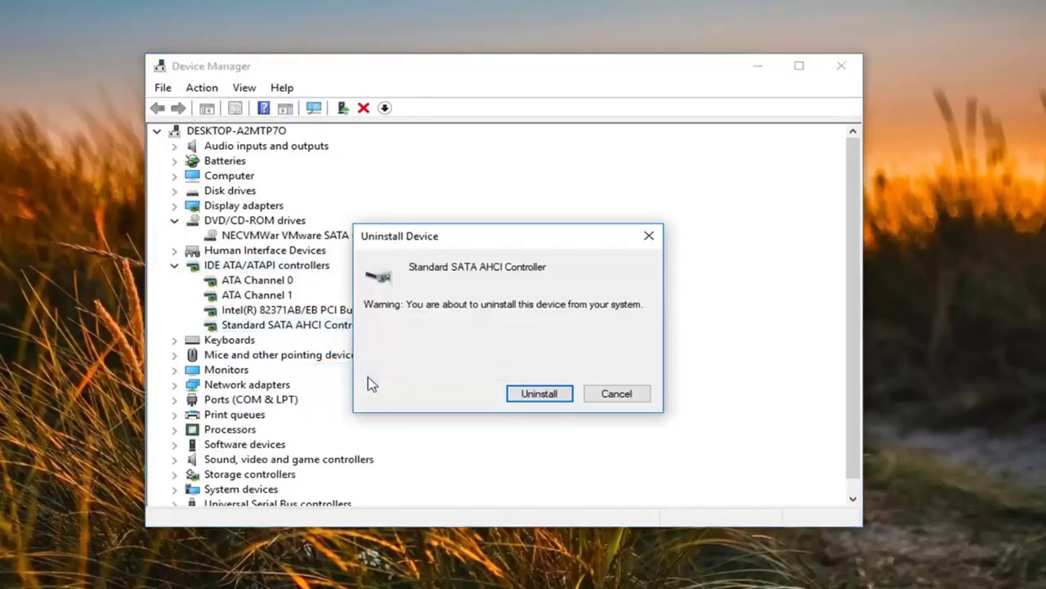
pyautogui.click(540, 407)
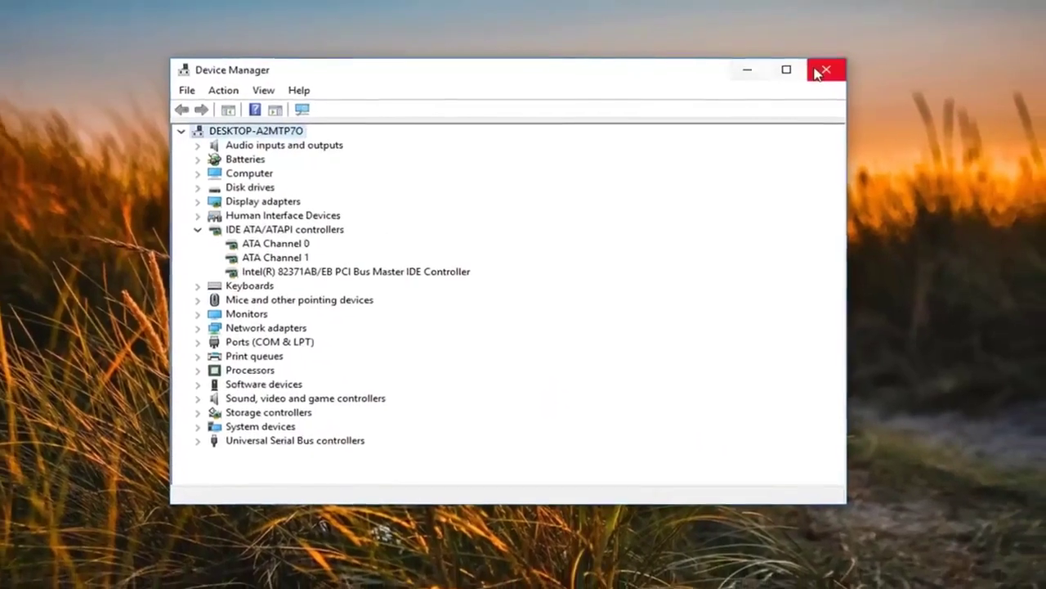
pyautogui.click(818, 74)
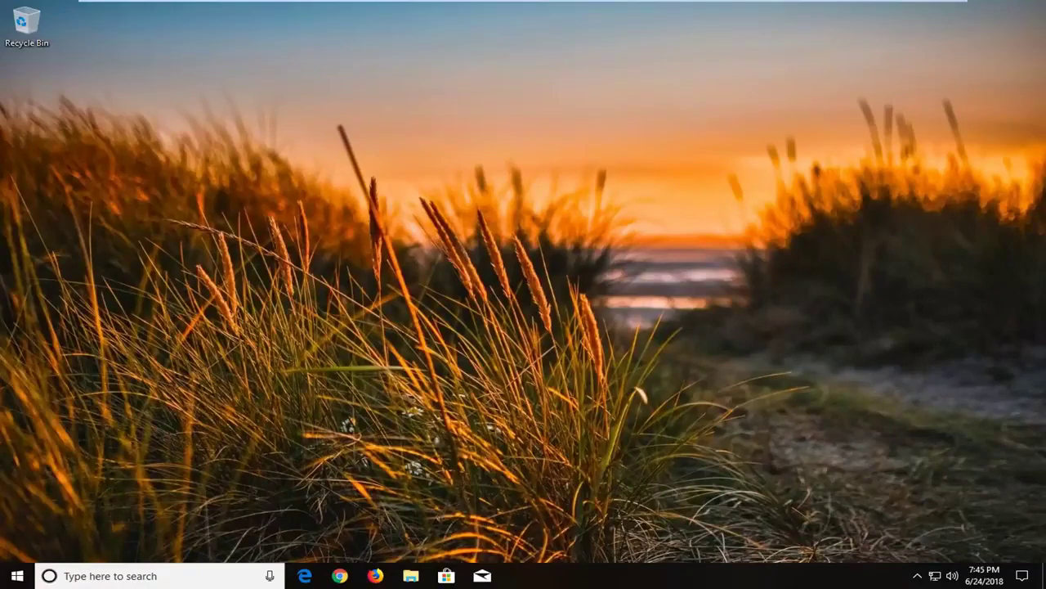
# Step: Search Windows for "regedit" and open Registry Editor as administrator, allowing it to make changes to the device
pyautogui.click(16, 575)
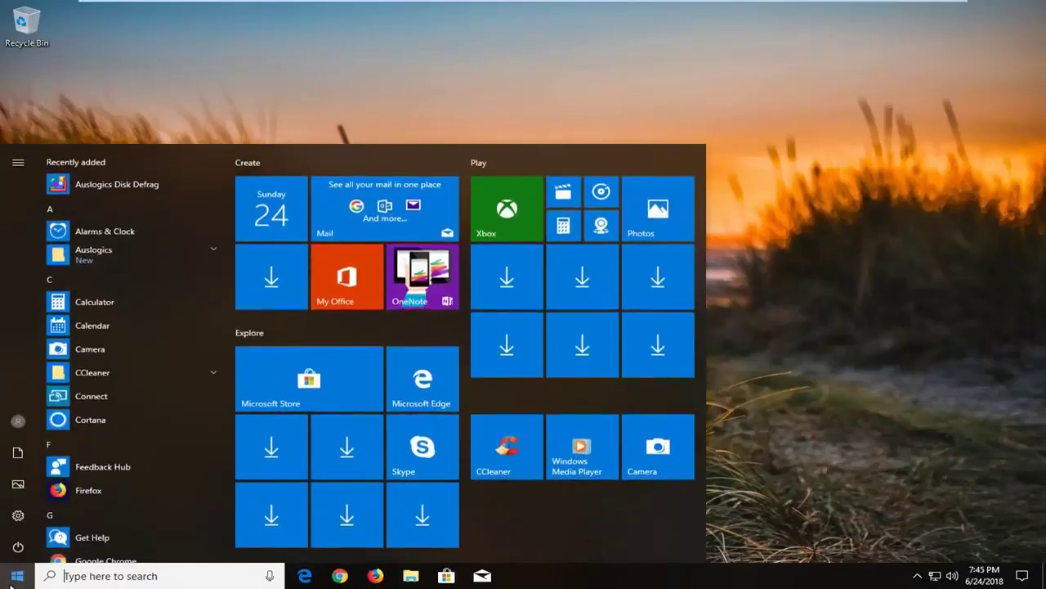
pyautogui.write('regedit')
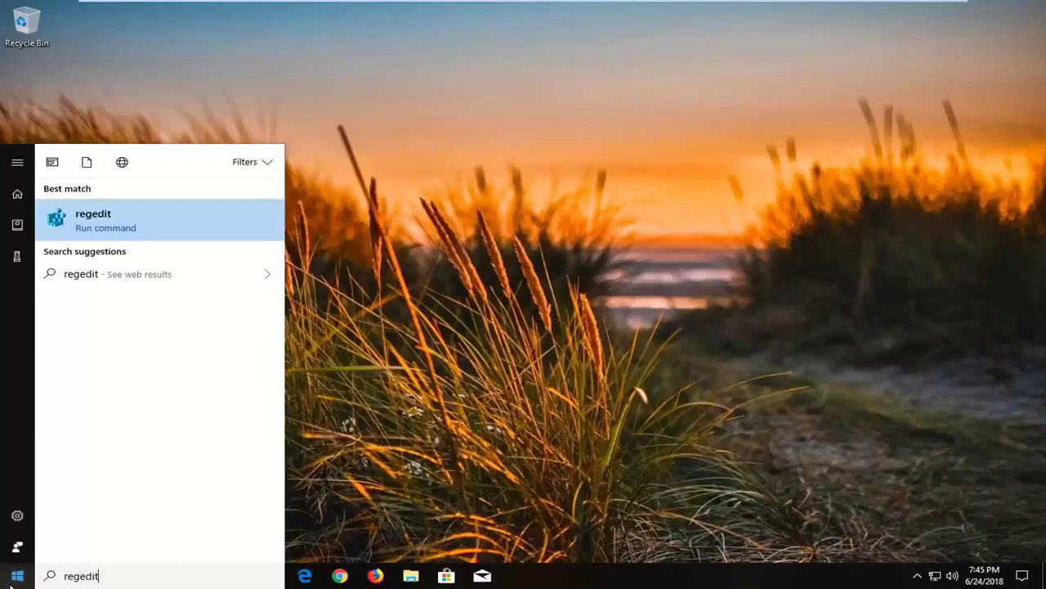
pyautogui.rightClick(116, 215)
pyautogui.click(190, 227)
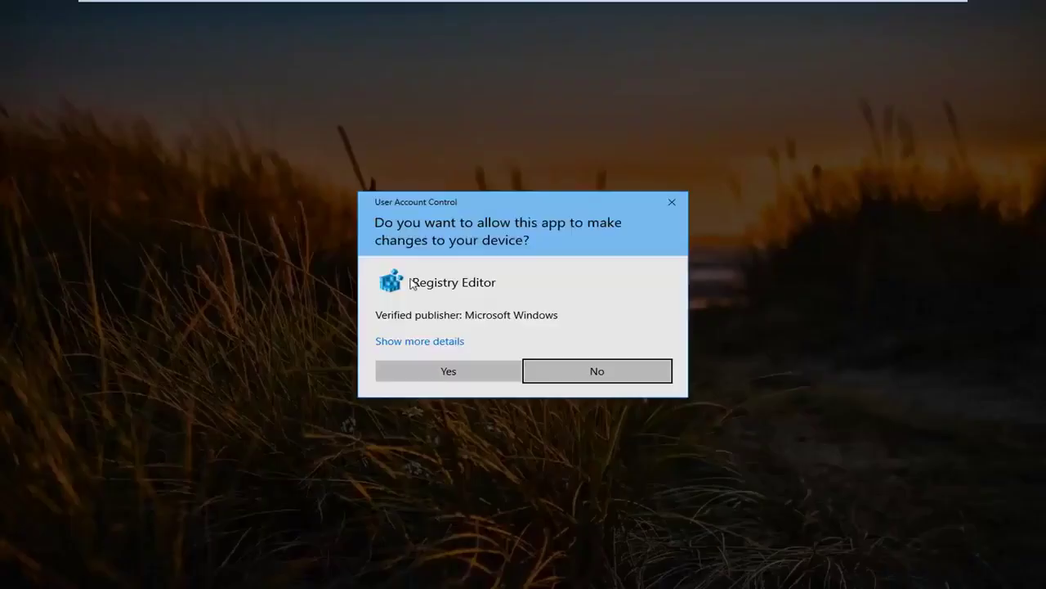
pyautogui.click(447, 373)
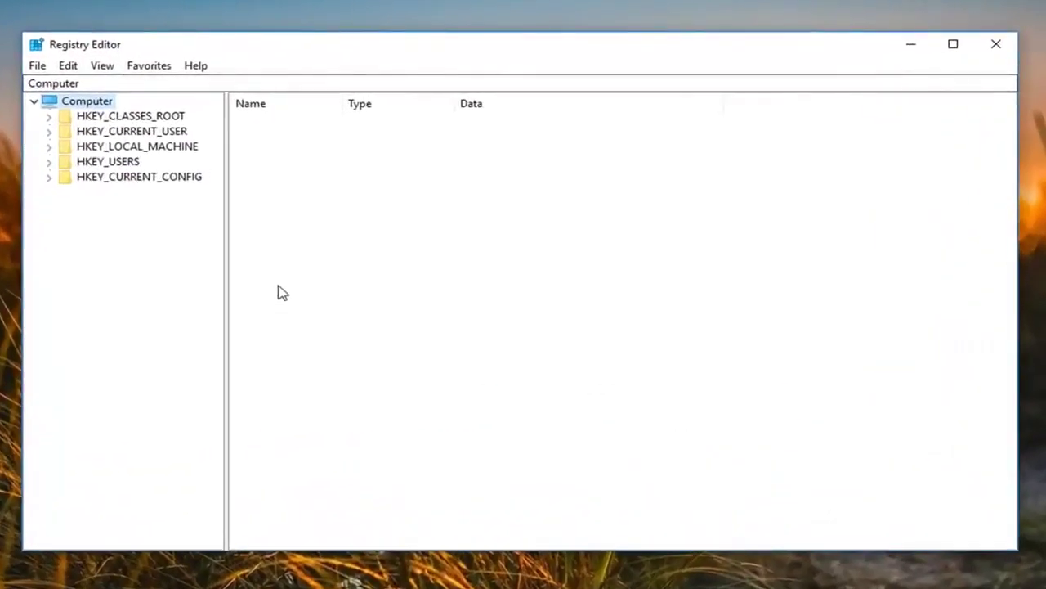
# Step: Expand HKEY_LOCAL_MACHINE\SYSTEM\CurrentControlSet\Control in the registry tree and widen the key pane to show the full key names
pyautogui.click(92, 149)
pyautogui.doubleClick(92, 149)
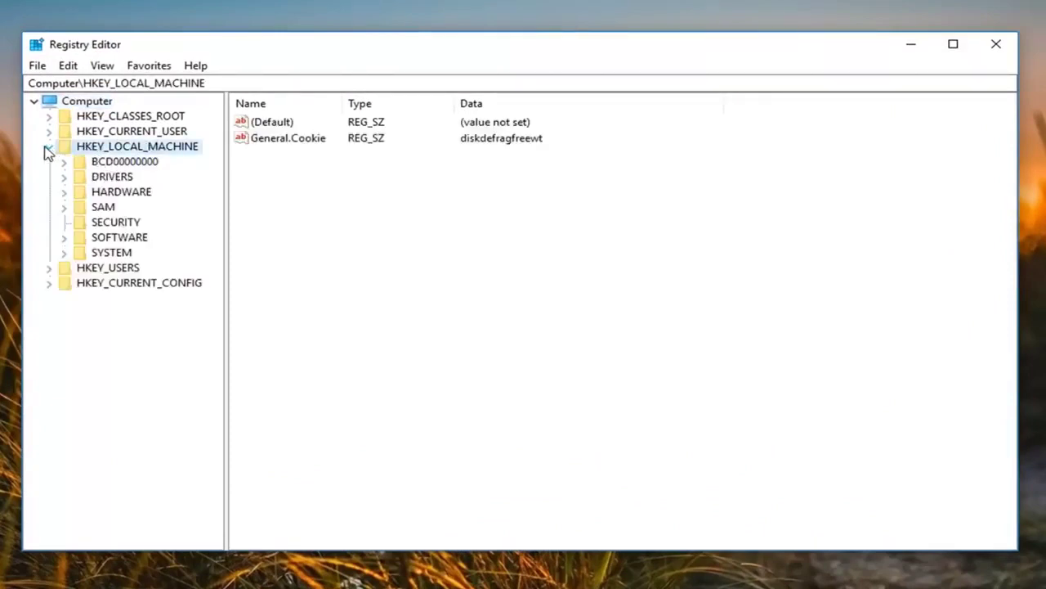
pyautogui.doubleClick(96, 255)
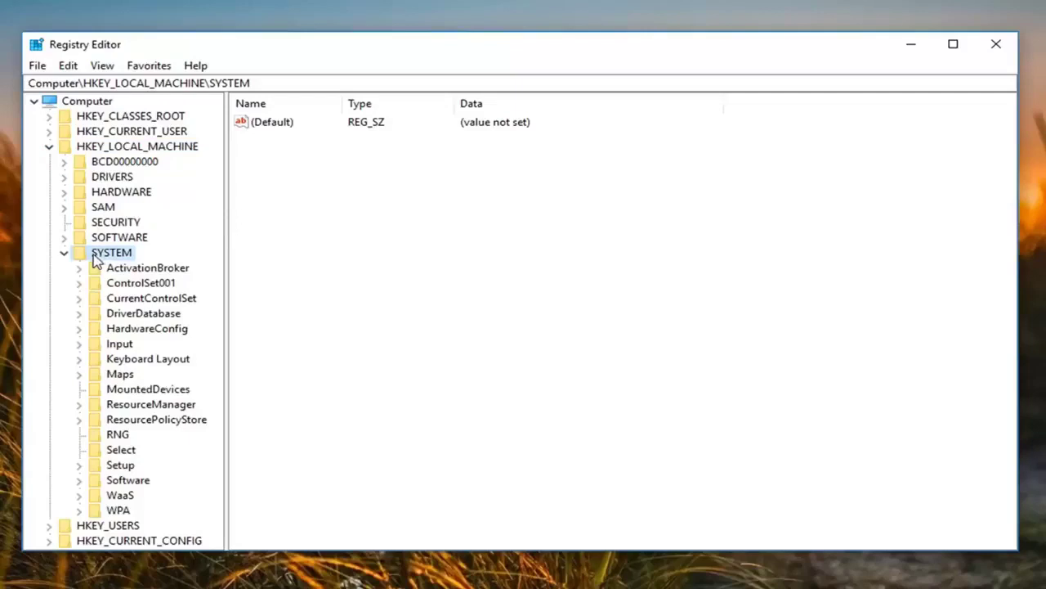
pyautogui.doubleClick(131, 302)
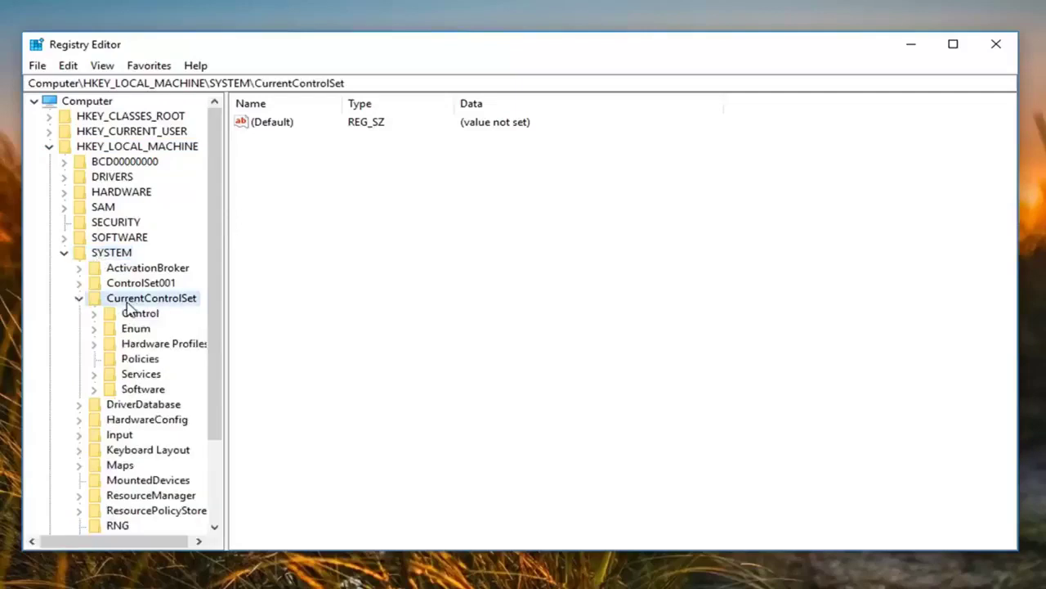
pyautogui.doubleClick(126, 314)
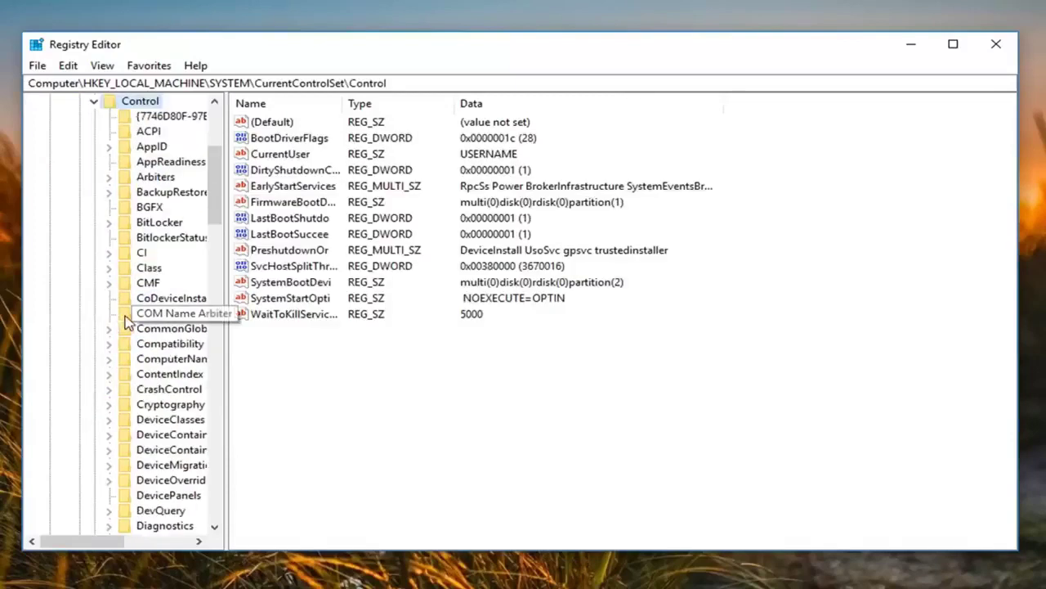
pyautogui.moveTo(226, 132); pyautogui.dragTo(320, 137)
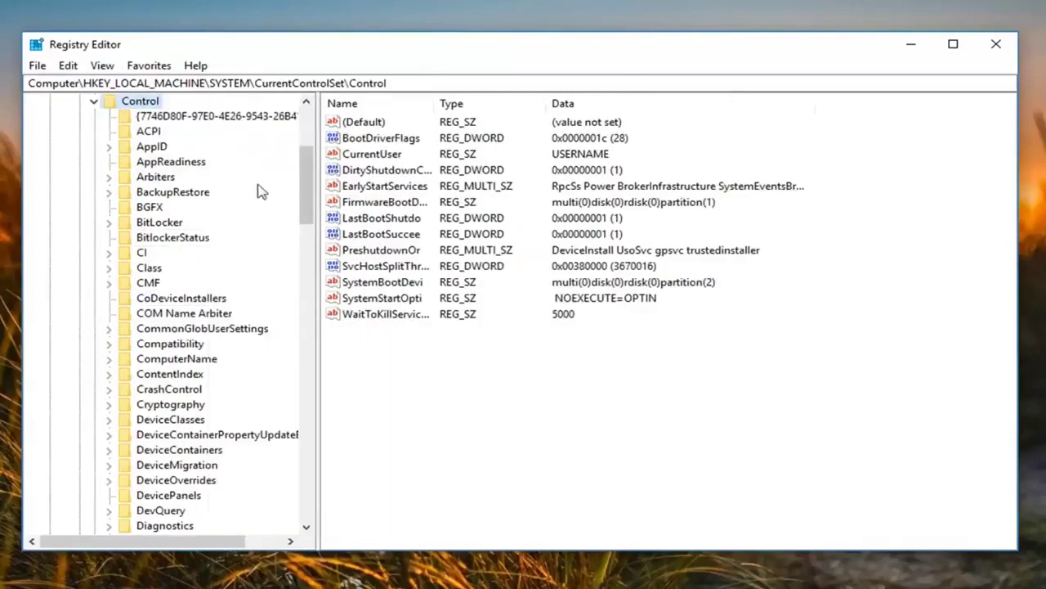
# Step: Expand the Class key under Control and widen the key pane to show the full GUID subkey names
pyautogui.click(149, 271)
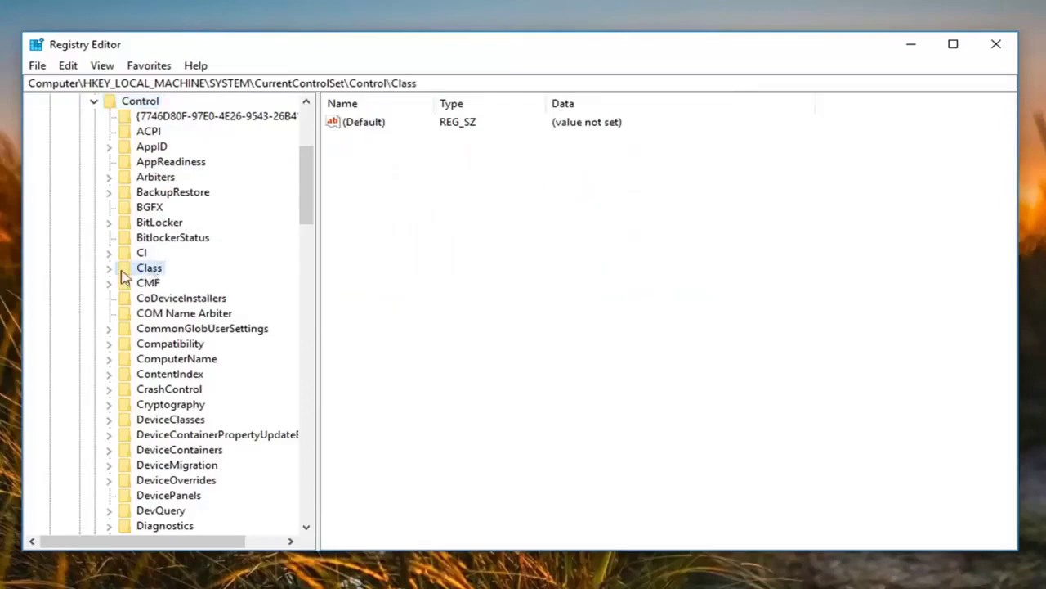
pyautogui.doubleClick(146, 271)
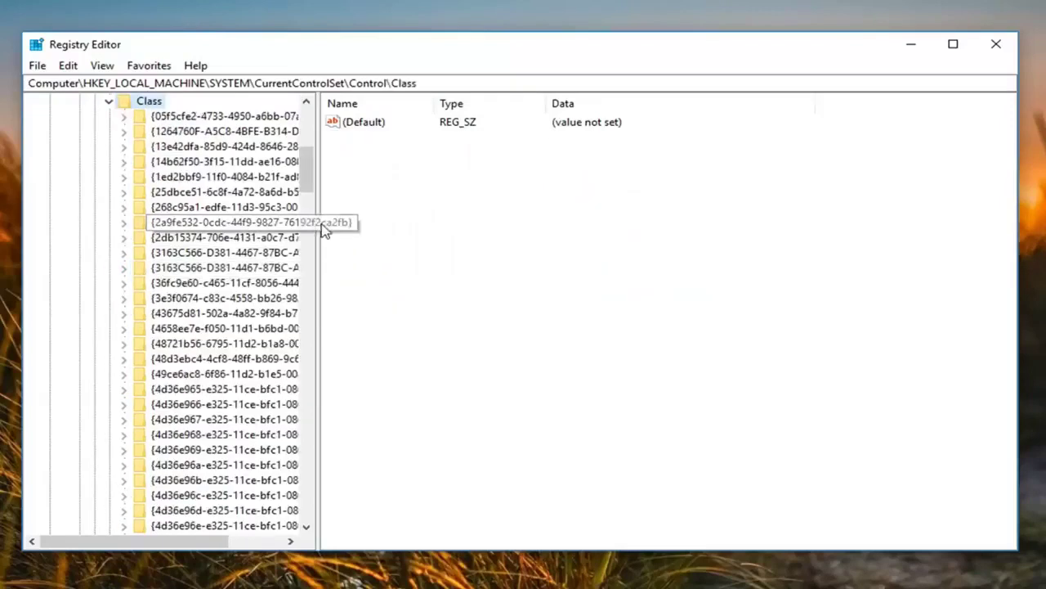
pyautogui.moveTo(318, 223); pyautogui.dragTo(450, 223)
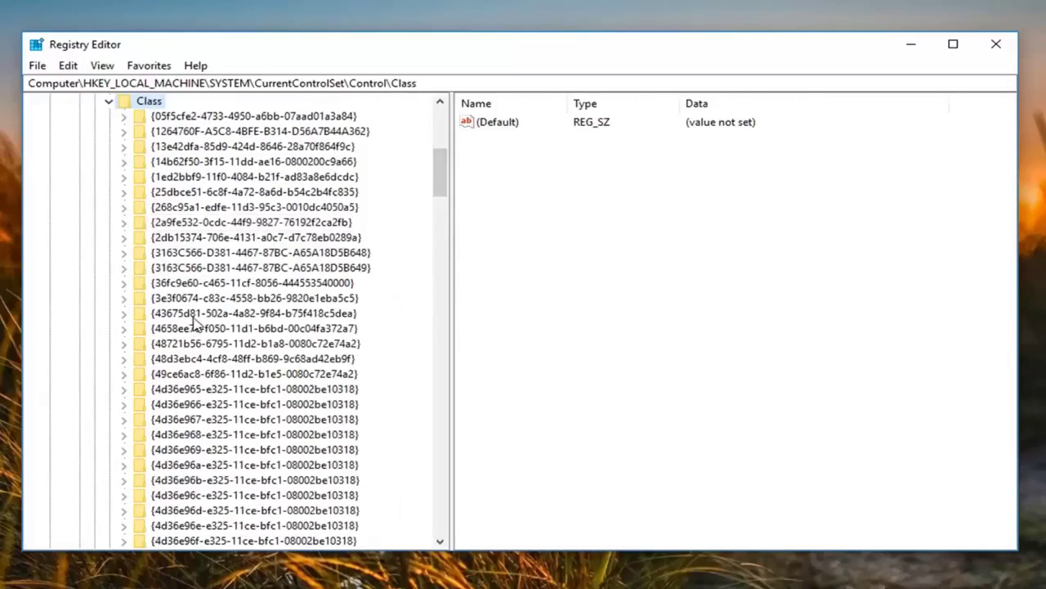
# Step: Select the CDROM class subkey {4d36e965-e325-11ce-bfc1-08002be10318} under Class to display its values
pyautogui.scroll(-1, 172, 515)
pyautogui.click(168, 345)
pyautogui.click(163, 327)
pyautogui.click(168, 346)
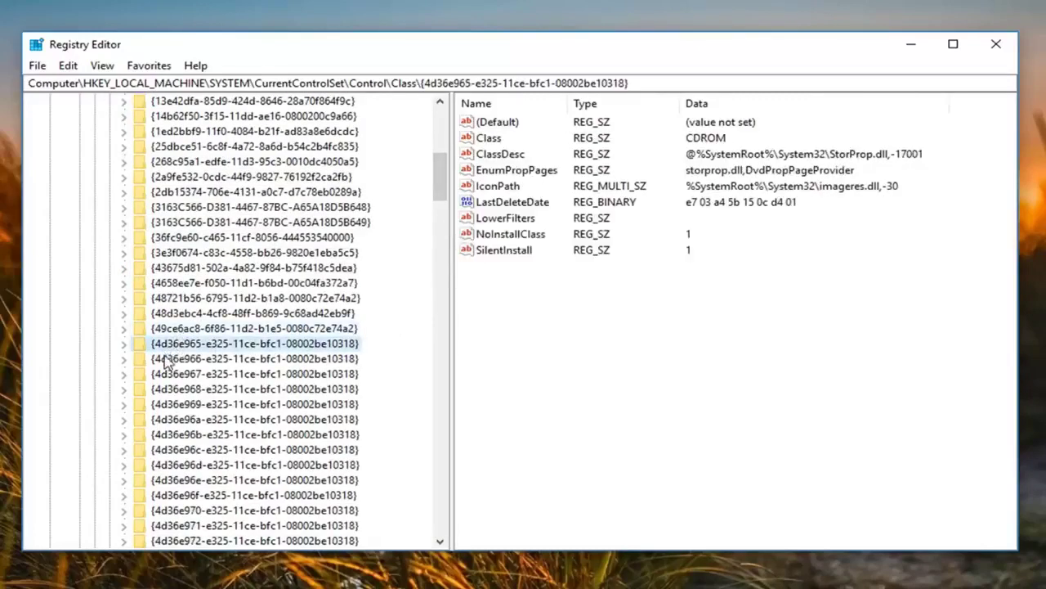
# Step: Delete the LowerFilters value from the {4d36e965-e325-11ce-bfc1-08002be10318} key and confirm the permanent deletion
pyautogui.scroll(1, 166, 362)
pyautogui.scroll(-1, 167, 360)
pyautogui.scroll(1, 194, 366)
pyautogui.scroll(1, 194, 366)
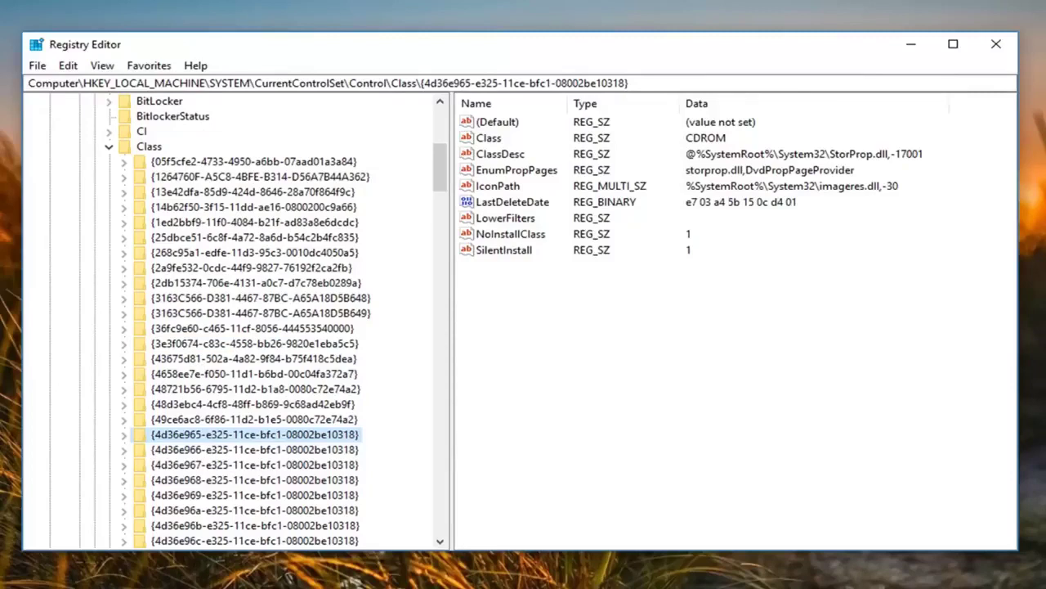
pyautogui.rightClick(510, 220)
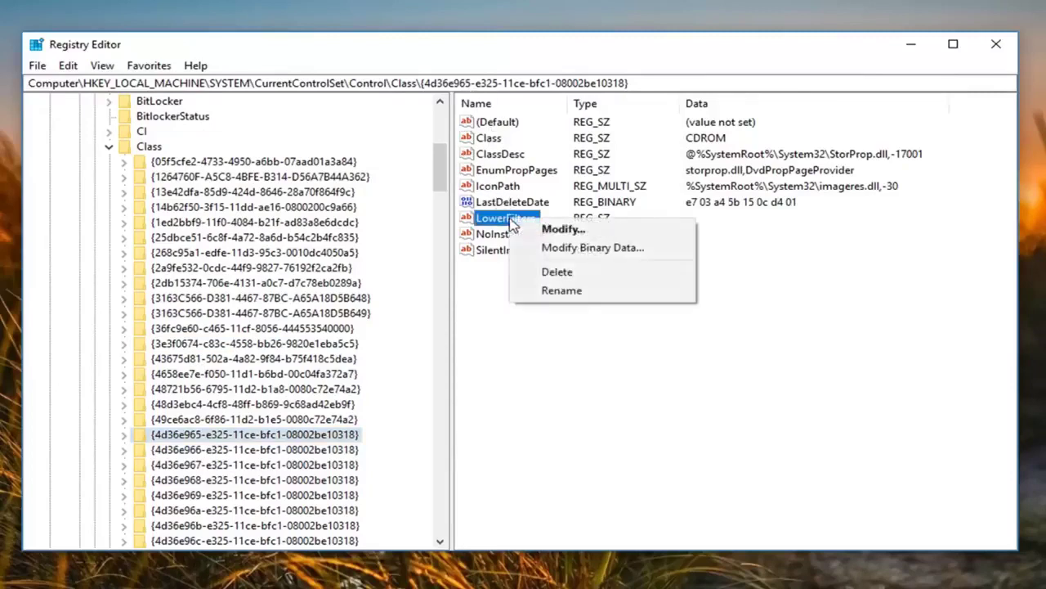
pyautogui.click(553, 272)
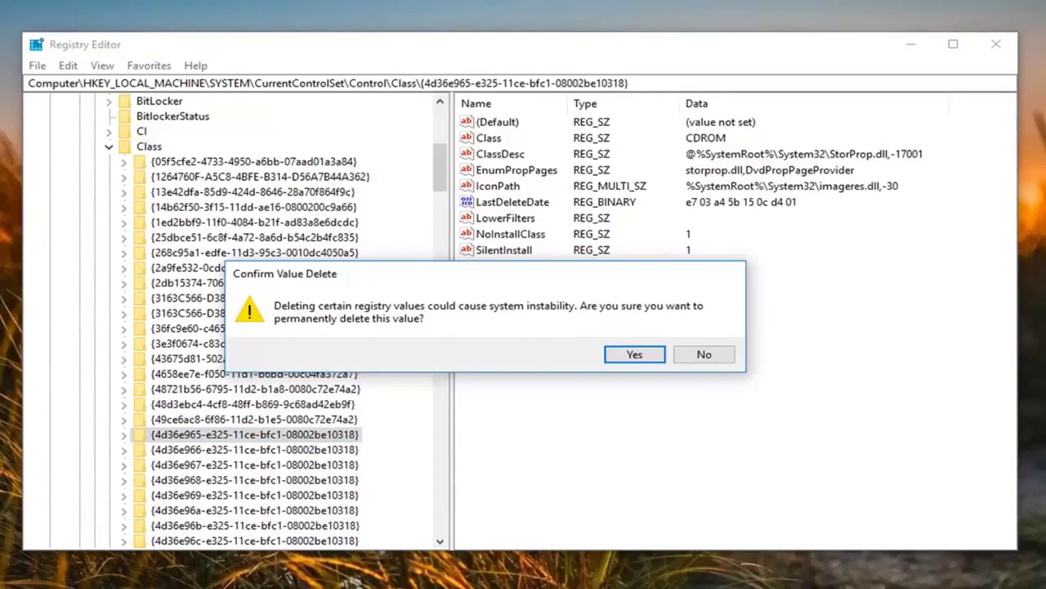
pyautogui.click(634, 355)
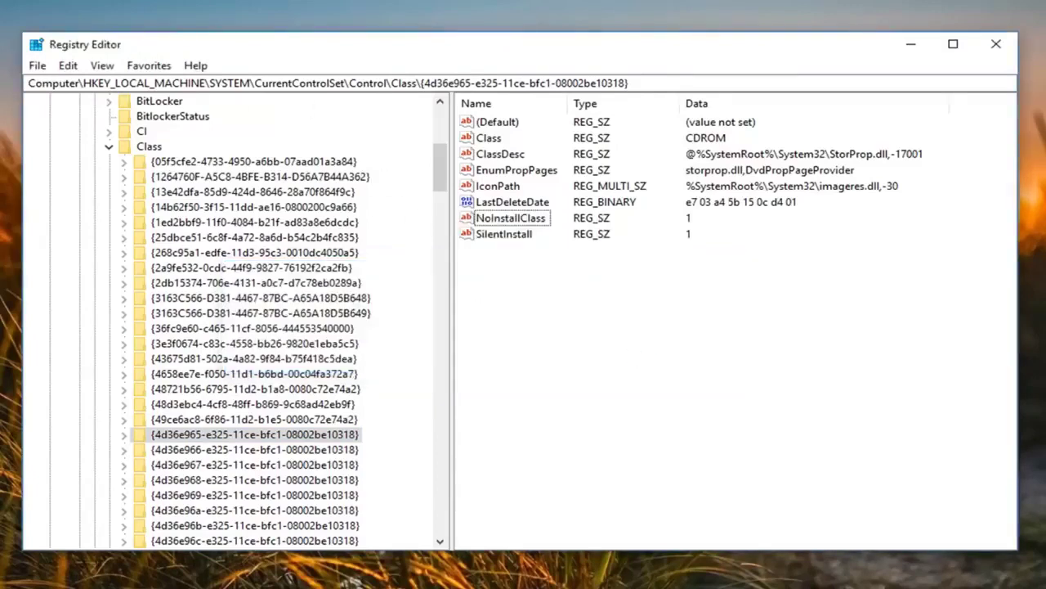